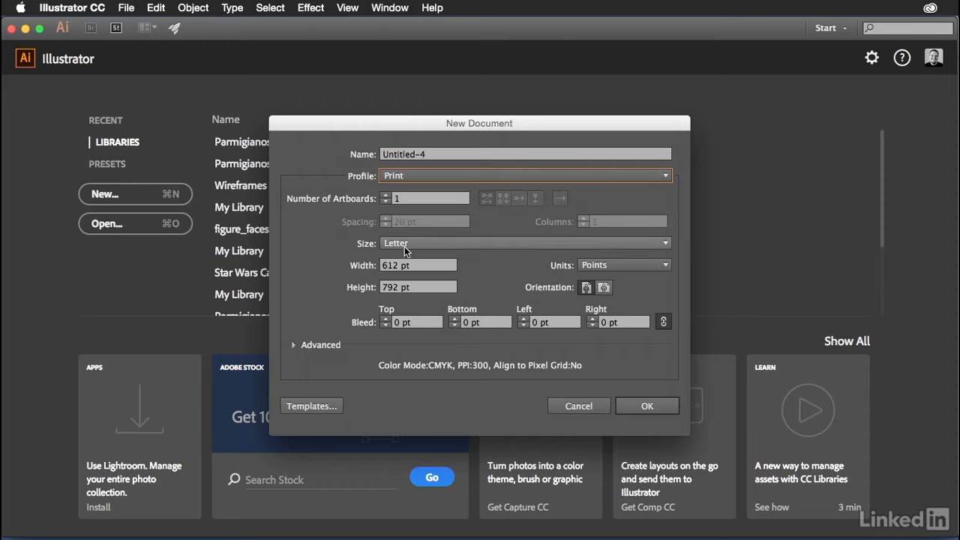
Create the new Letter-size print document and reset the Essentials workspace to its default layout
left_click(652, 407)
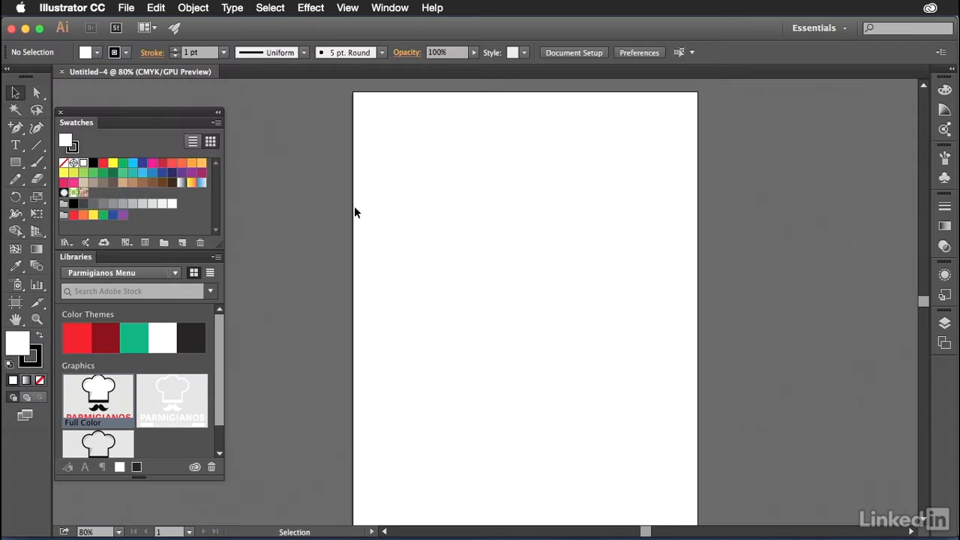
left_click(829, 30)
left_click(853, 182)
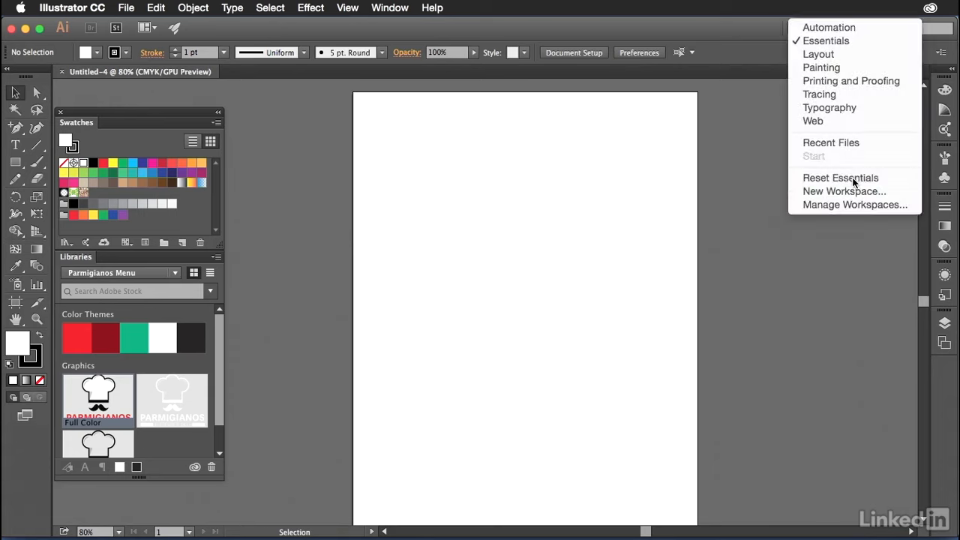
left_click(907, 285)
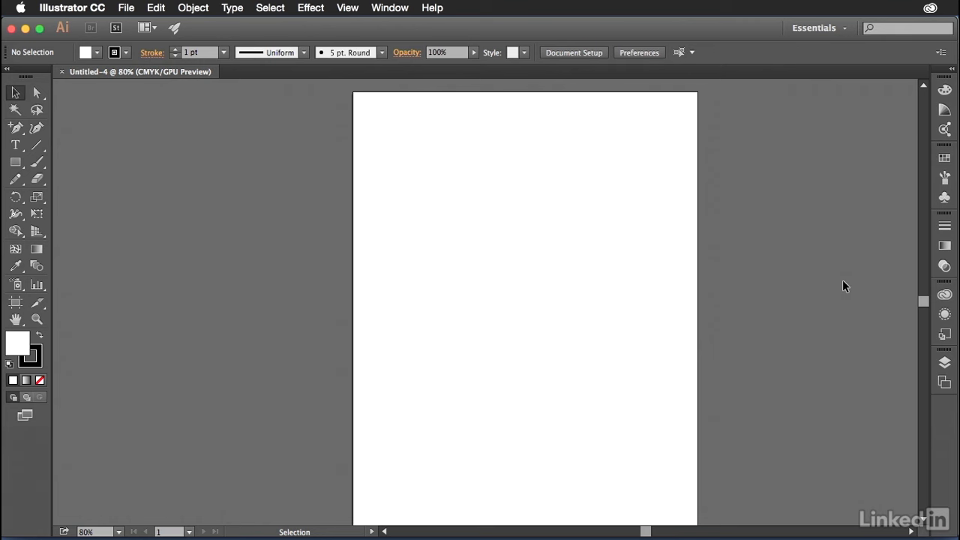
Place the linked file pattern.psd from the Chapter 05 folder at full size near the artboard's upper-left corner
left_click(128, 7)
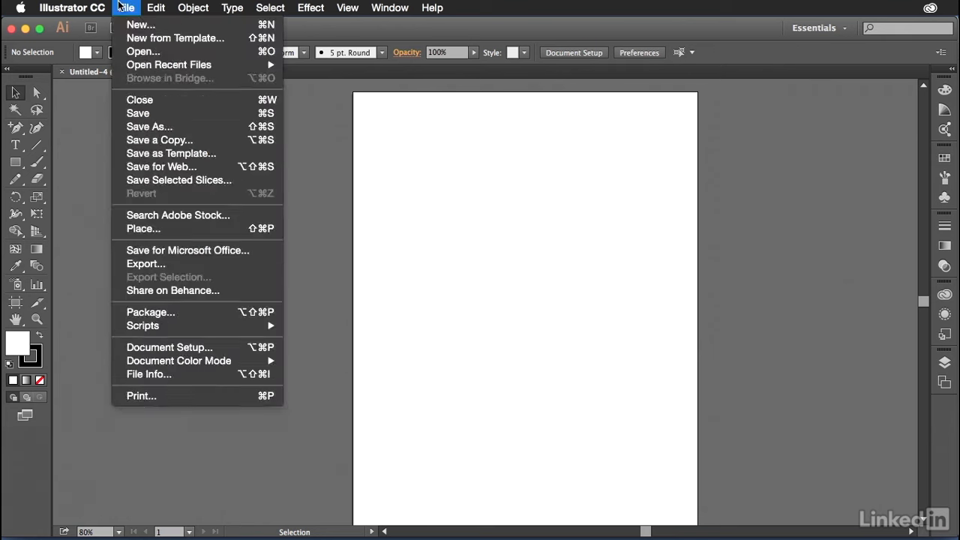
left_click(186, 228)
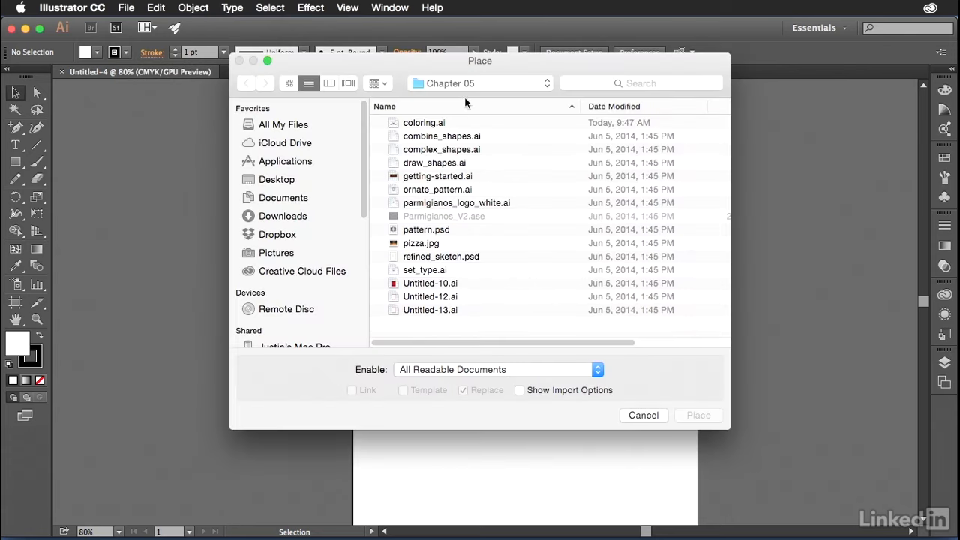
left_click(443, 230)
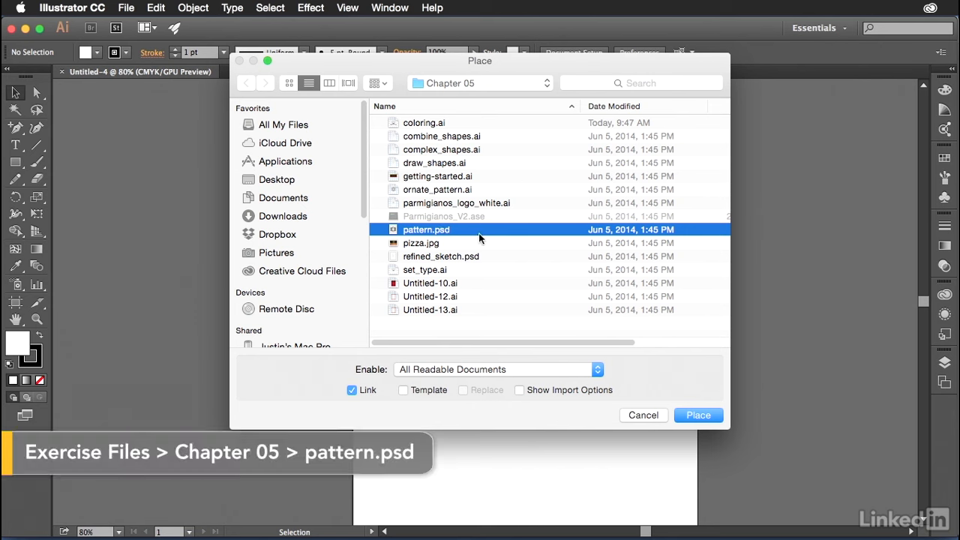
left_click(698, 417)
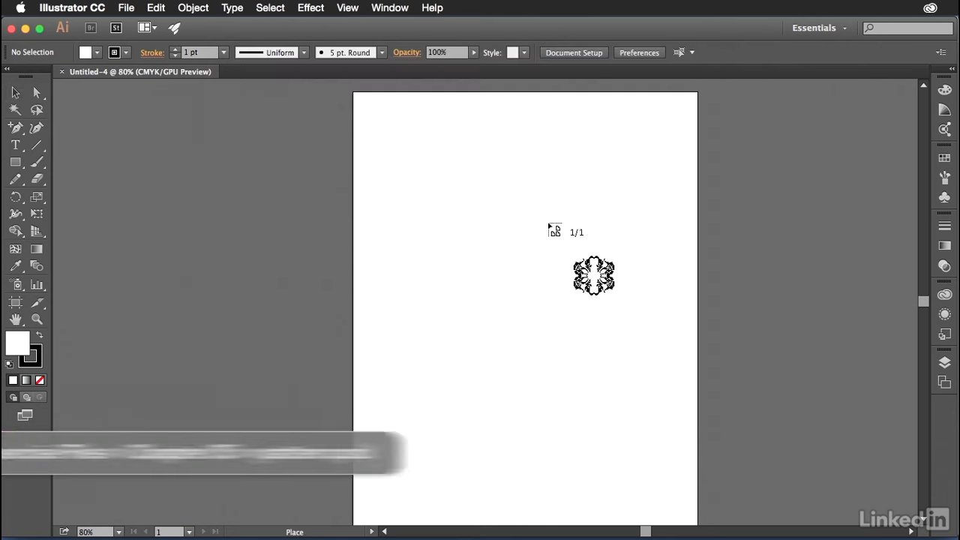
left_click(361, 116)
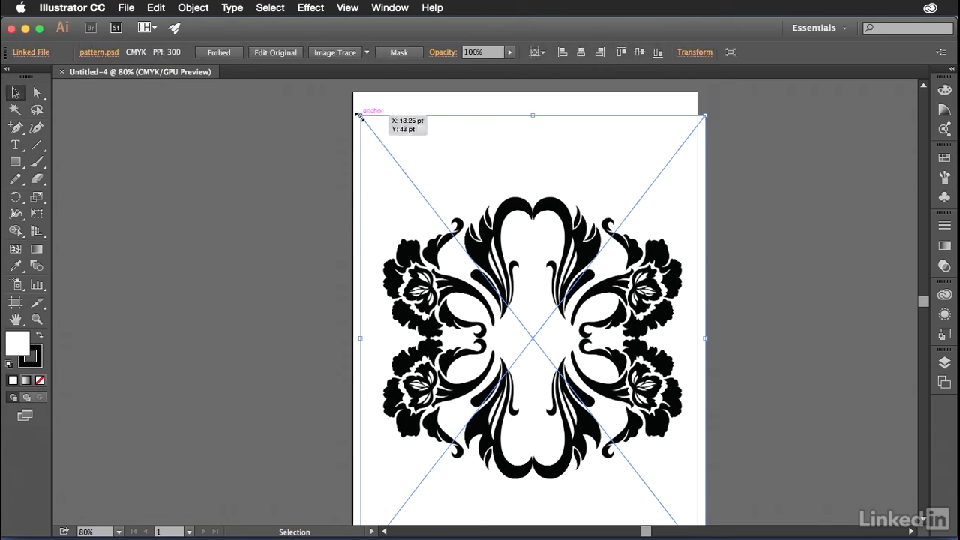
Align the placed pattern image to the horizontal and vertical centre of the artboard
scroll(804, 330, "down", 2)
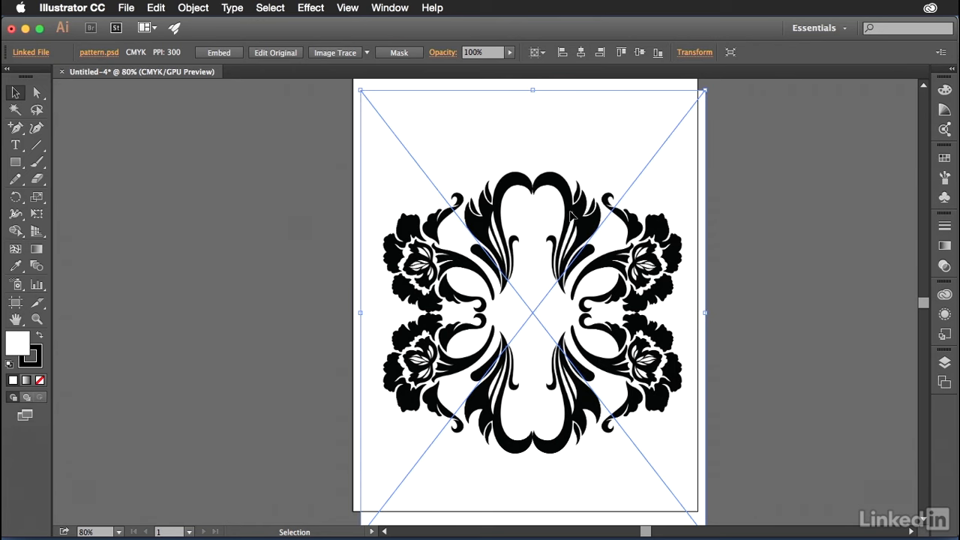
left_click(580, 52)
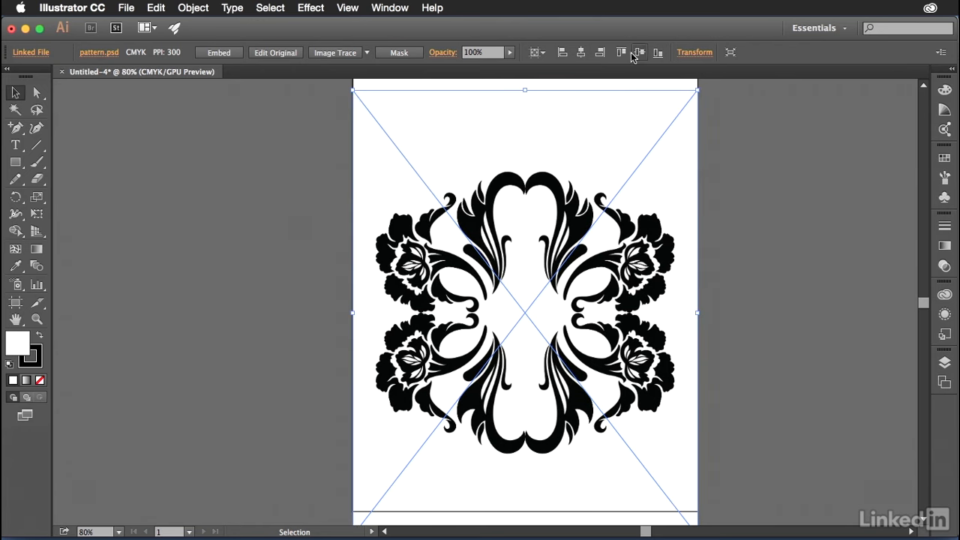
left_click(639, 51)
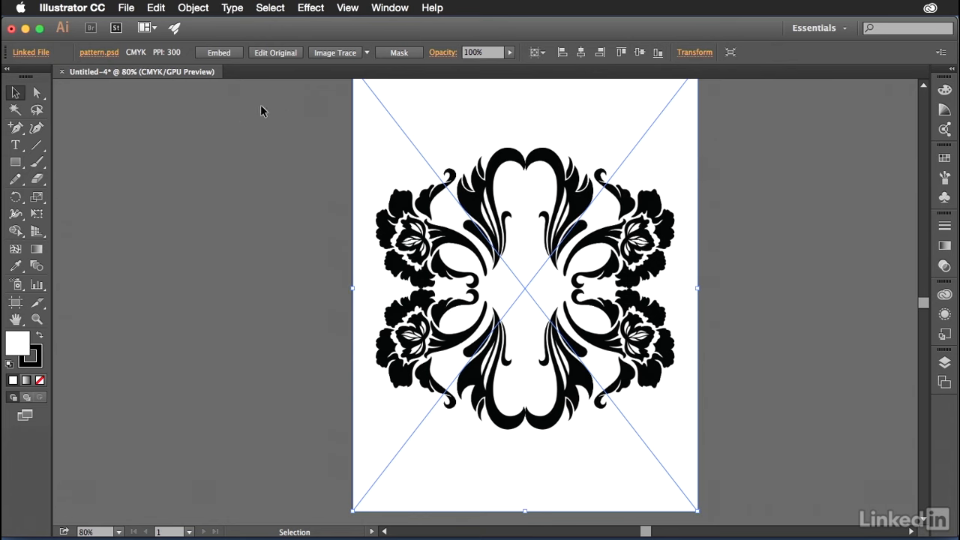
Image Trace the placed pattern with the Black and White Logo preset, continuing despite the large image size
left_click(407, 7)
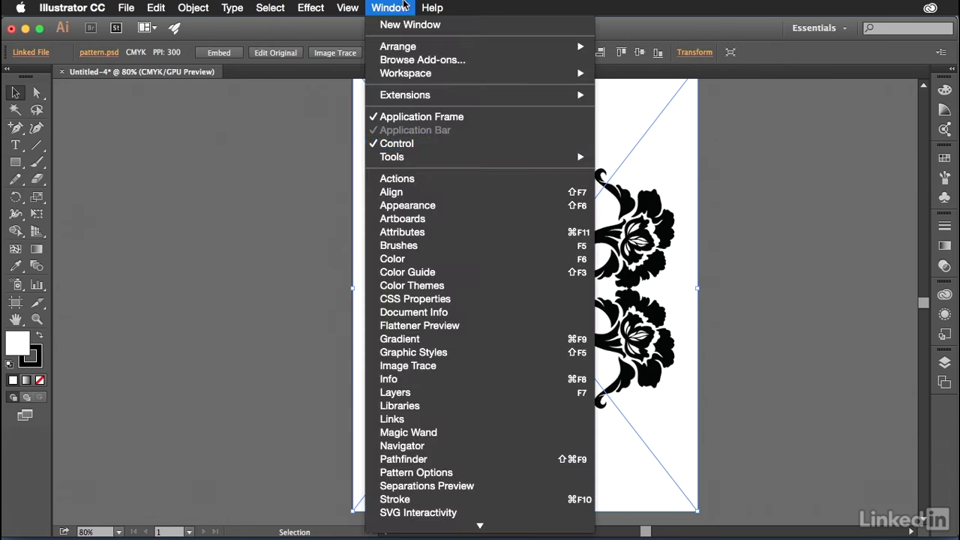
left_click(441, 371)
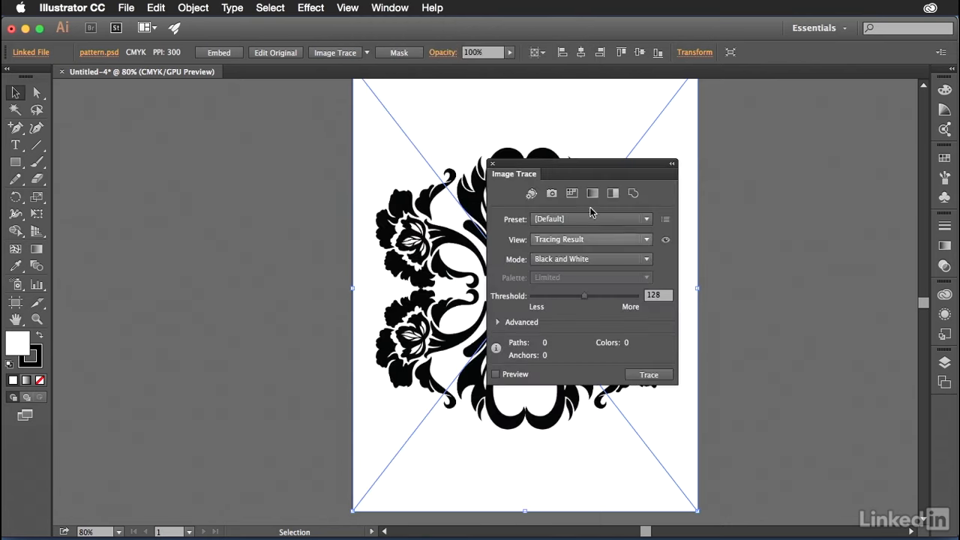
mouse_move(588, 167)
left_mouse_down()
mouse_move(774, 176)
mouse_move(813, 168)
left_mouse_up()
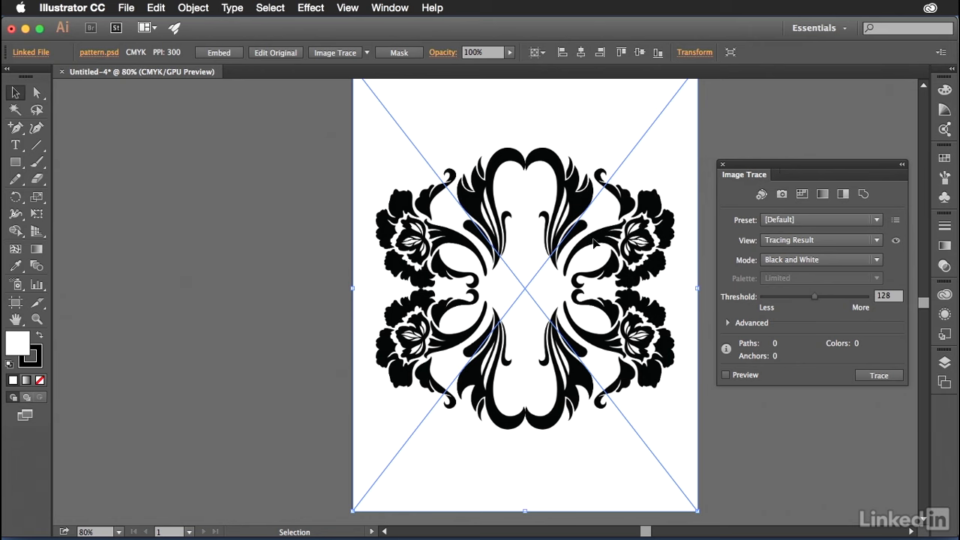
left_click(788, 220)
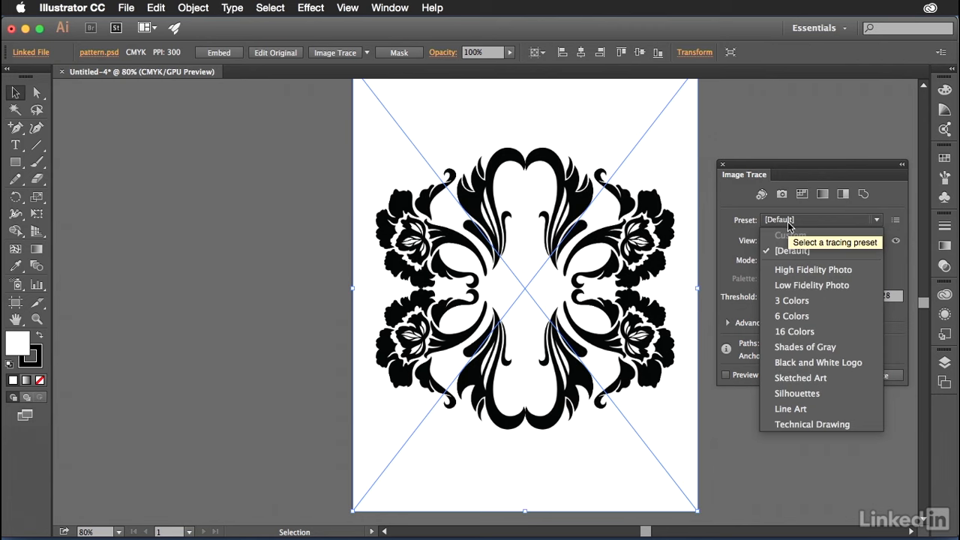
left_click(852, 361)
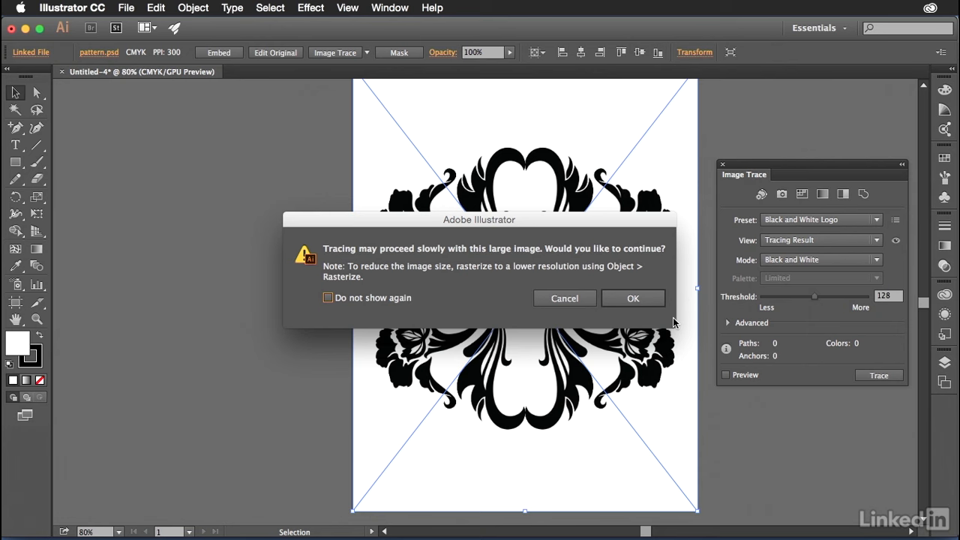
left_click(634, 299)
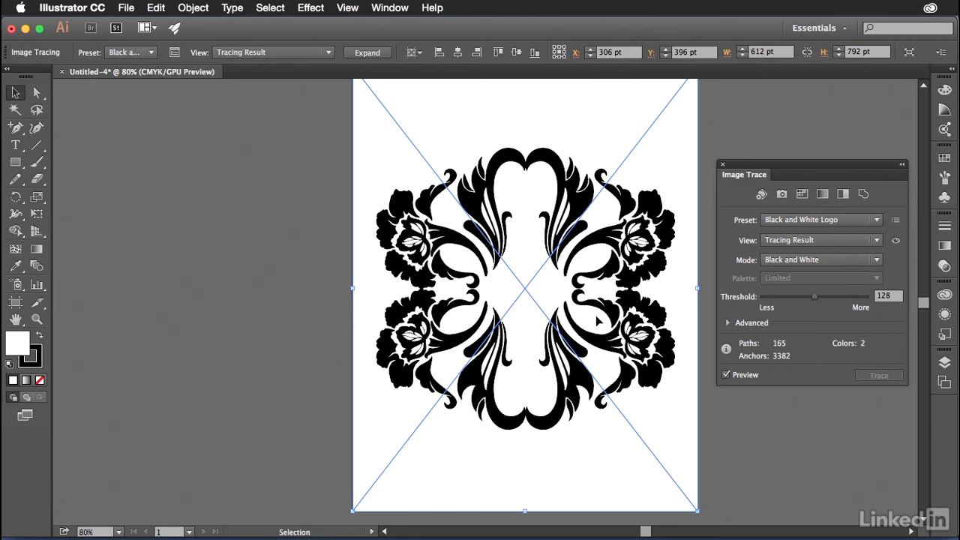
Try scaling the traced pattern down to about 406 by 525 pt, and undo the resize
left_click_drag(698, 511, 581, 414)
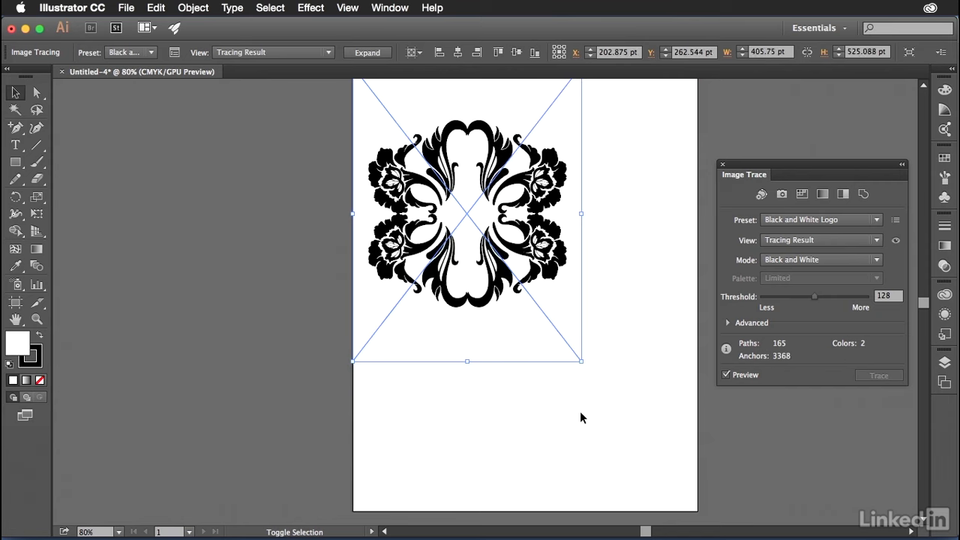
key("a")
key("super+z")
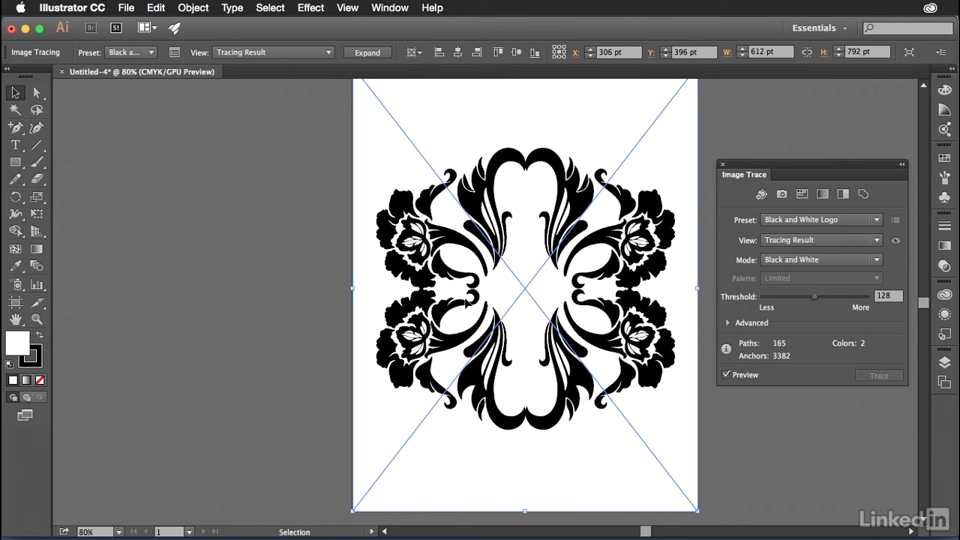
Draw a rectangle covering the whole artboard and remove its stroke
left_click(13, 165)
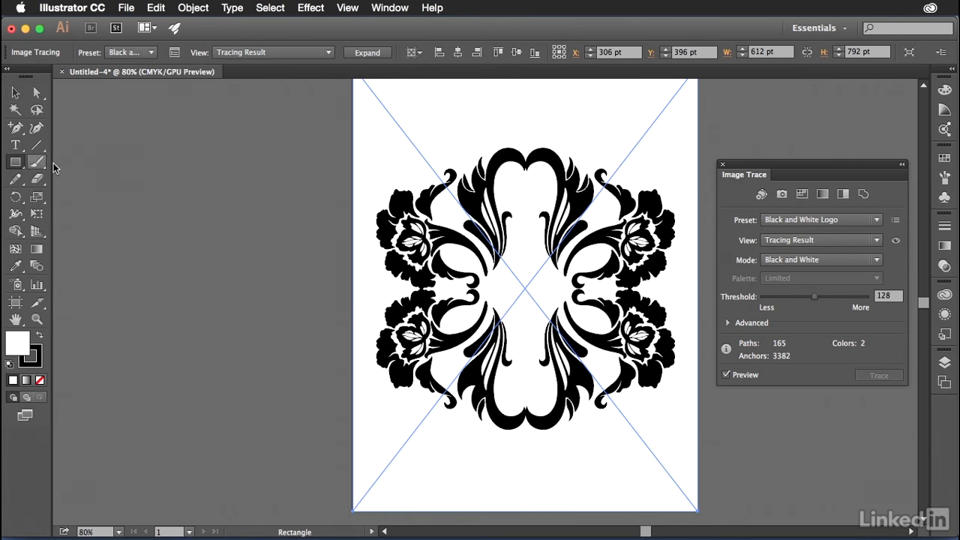
key("super+minus")
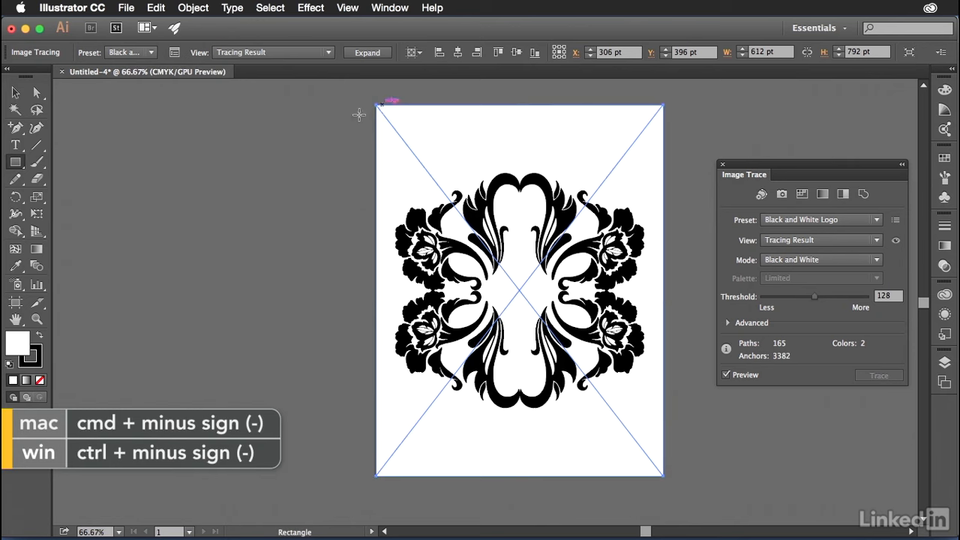
mouse_move(376, 105)
left_mouse_down()
mouse_move(650, 463)
mouse_move(667, 470)
mouse_move(662, 476)
left_mouse_up()
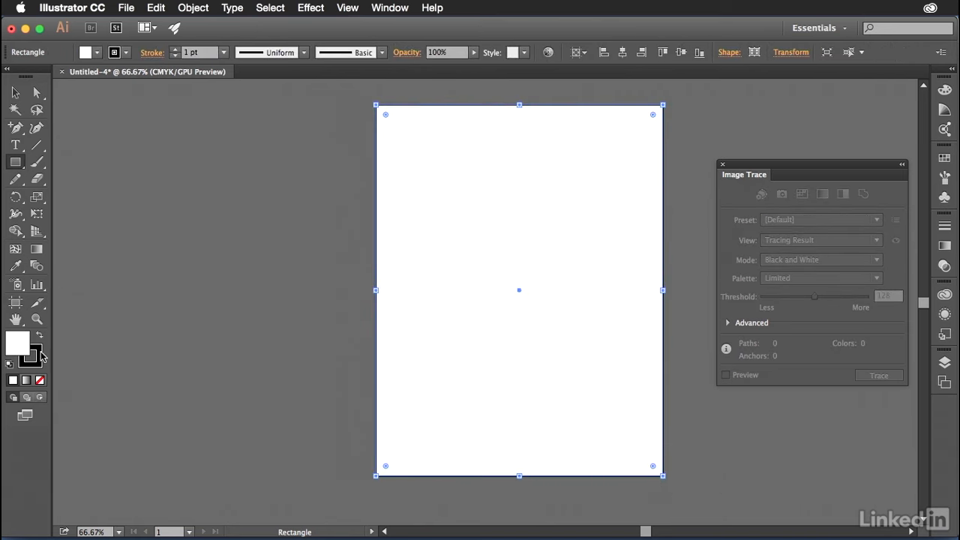
left_click(38, 357)
left_click(41, 381)
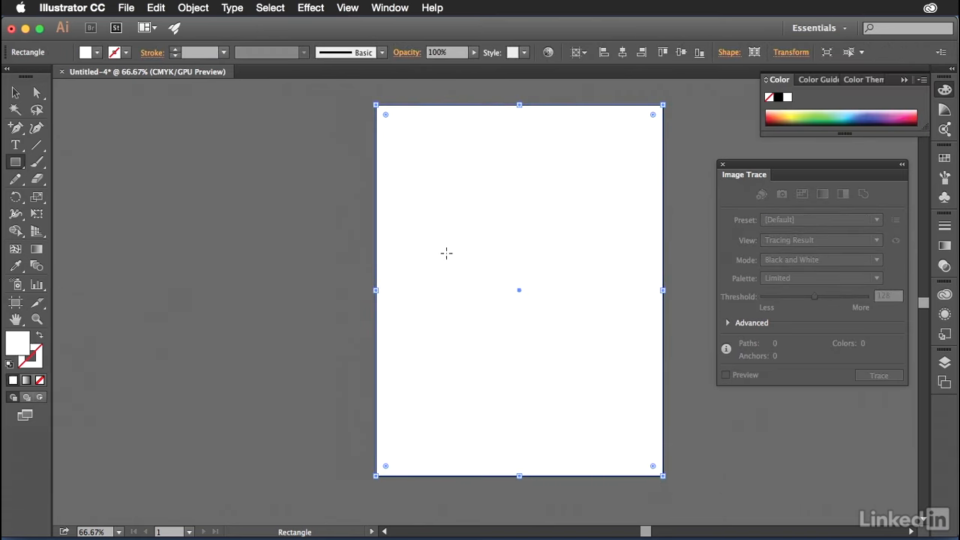
Fill the rectangle with the dark red of the Parmigianos_V2 color theme from the Parmigianos Menu library
left_click(945, 158)
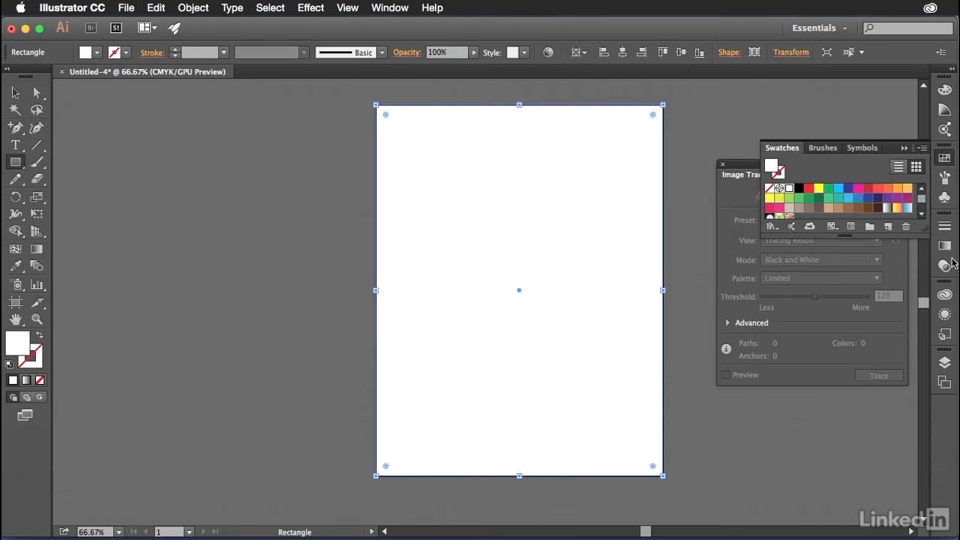
left_click(945, 294)
left_click(813, 365)
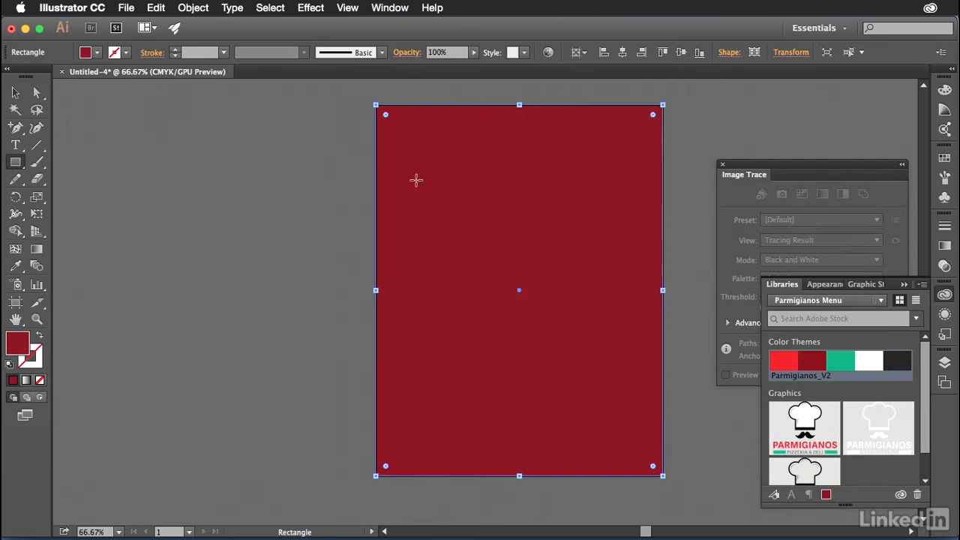
Send the dark red rectangle to the back, behind the traced pattern, and deselect it
left_click(16, 92)
right_click(476, 216)
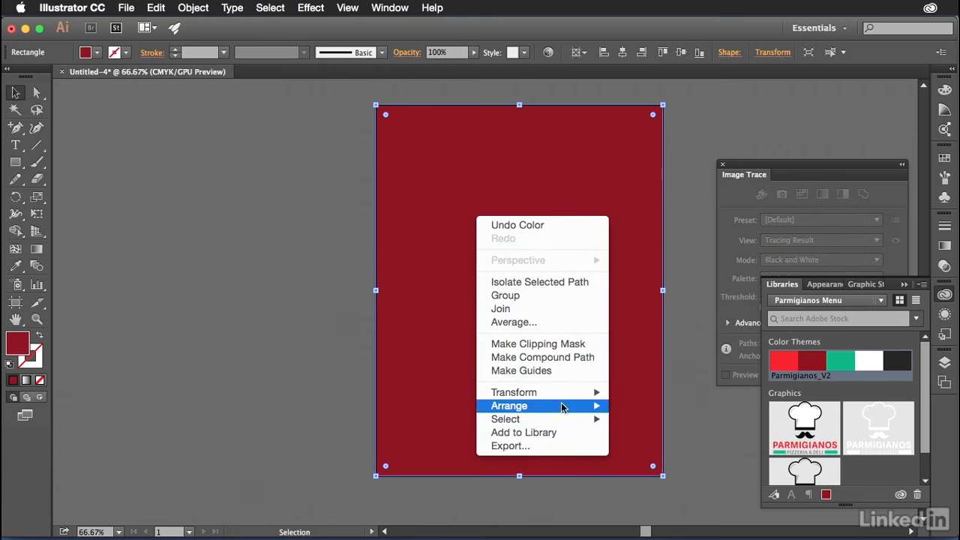
mouse_move(564, 406)
left_click(666, 454)
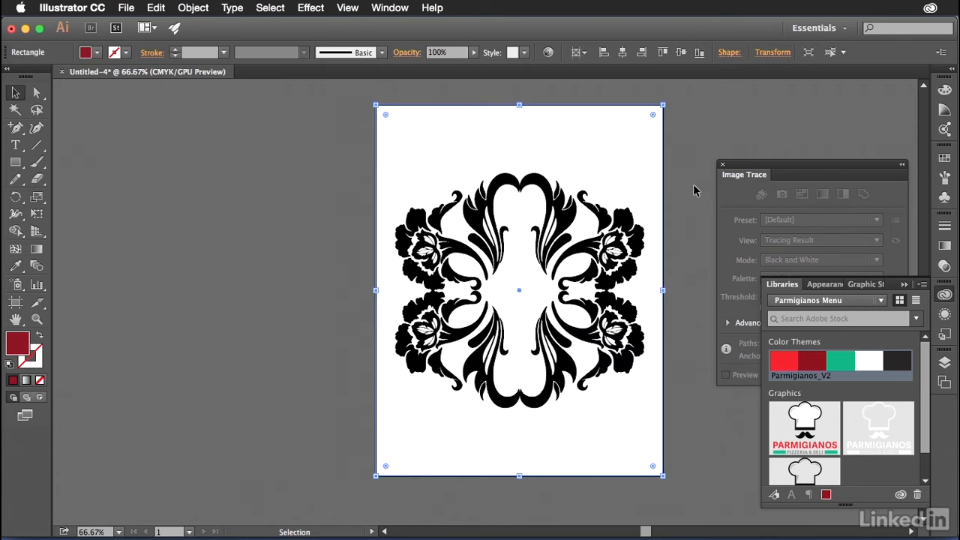
left_click(694, 190)
Turn on Ignore White in the traced pattern's advanced trace options and expand the tracing into editable paths
left_click(640, 235)
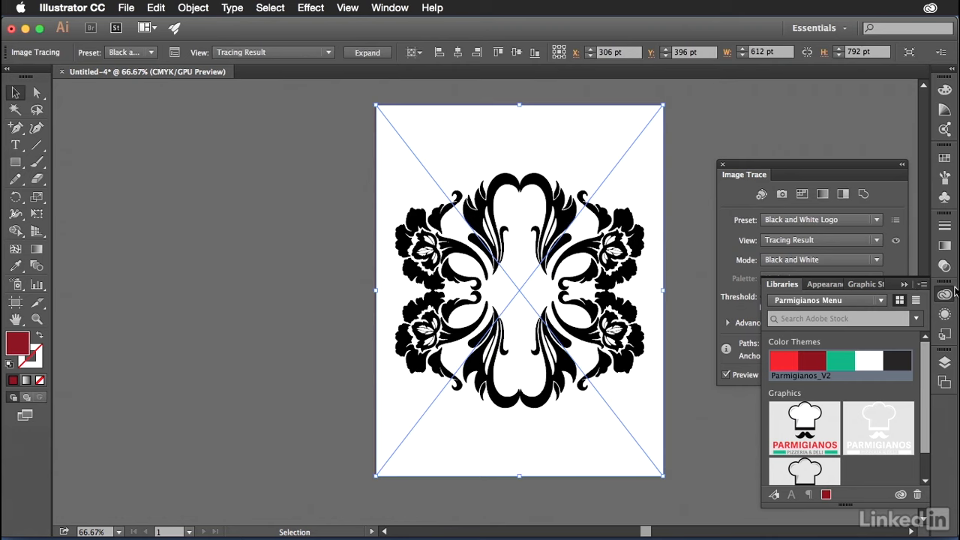
left_click(906, 285)
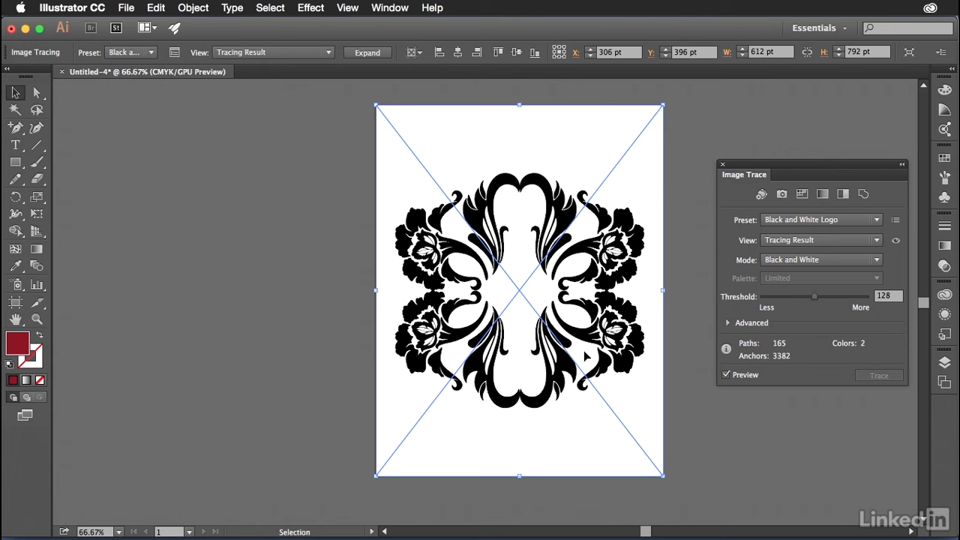
left_click(727, 324)
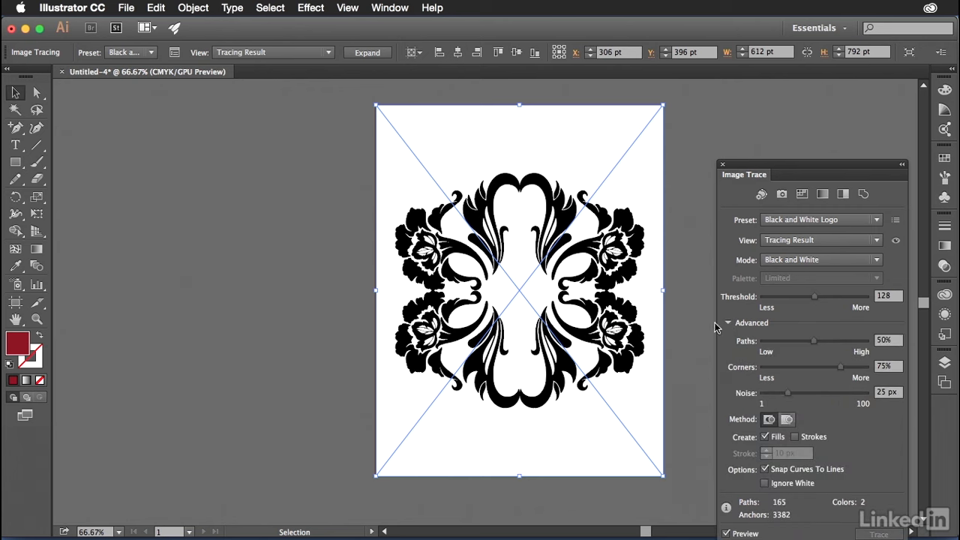
left_click(764, 486)
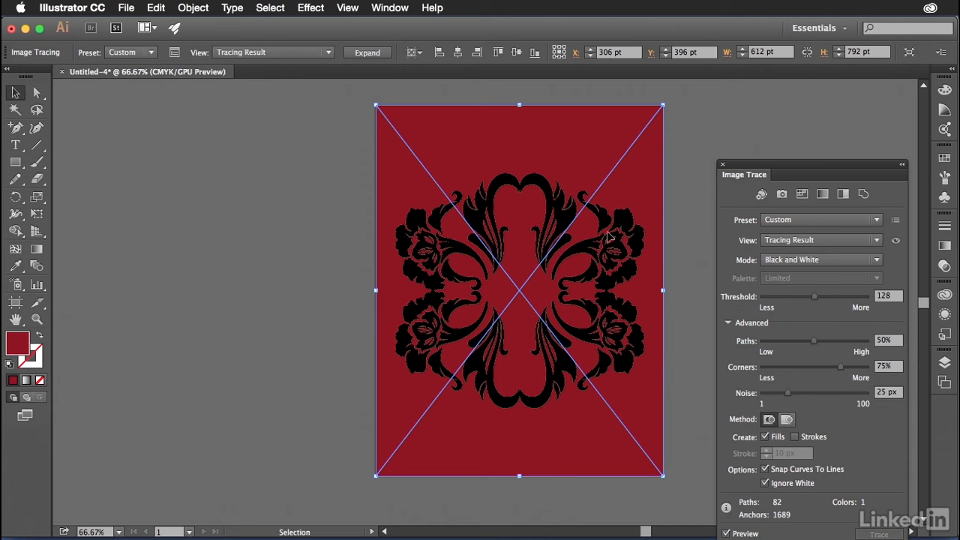
left_click(367, 53)
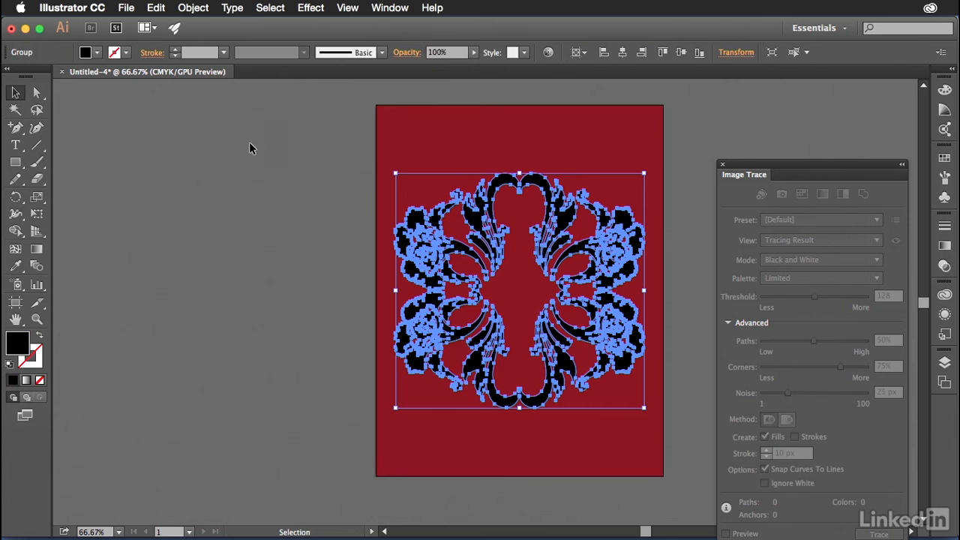
Scale the expanded pattern down slightly, centre it horizontally and vertically on the artboard, and deselect it
left_click_drag(644, 408, 669, 464)
left_click_drag(666, 426, 628, 393)
left_click(623, 53)
left_click(682, 53)
left_click(688, 134)
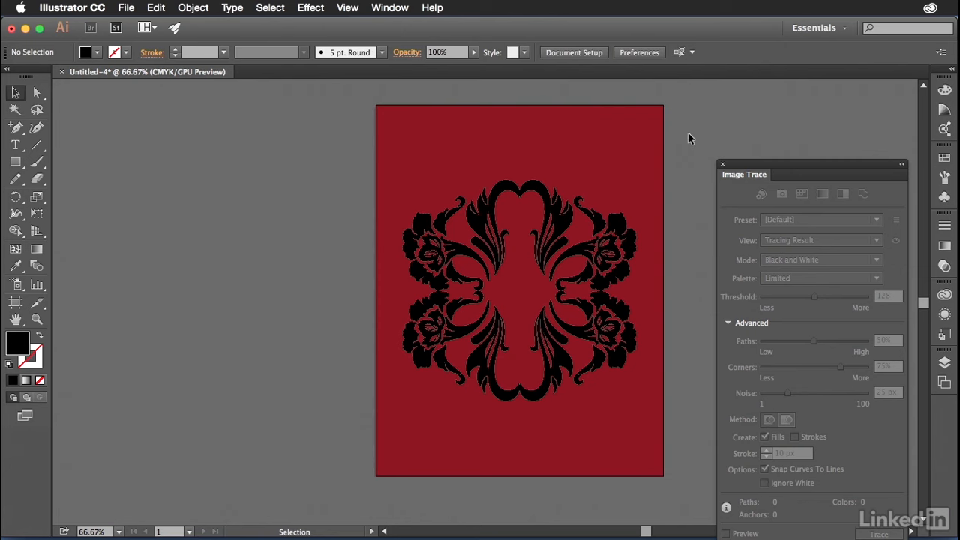